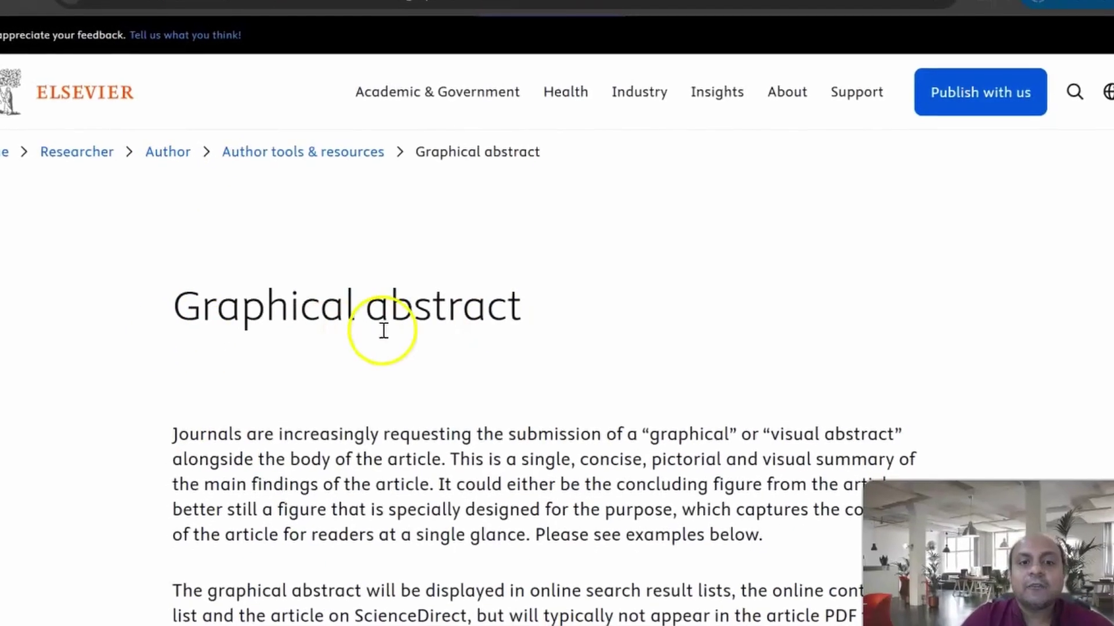
Read further down Elsevier's graphical abstract guidance, then switch to the BioRender Features tab
{"action": "scroll", "coordinate": [439, 322], "scroll_direction": "down", "scroll_amount": 2}
{"action": "scroll", "coordinate": [441, 324], "scroll_direction": "down", "scroll_amount": 1}
{"action": "scroll", "coordinate": [444, 330], "scroll_direction": "down", "scroll_amount": 1}
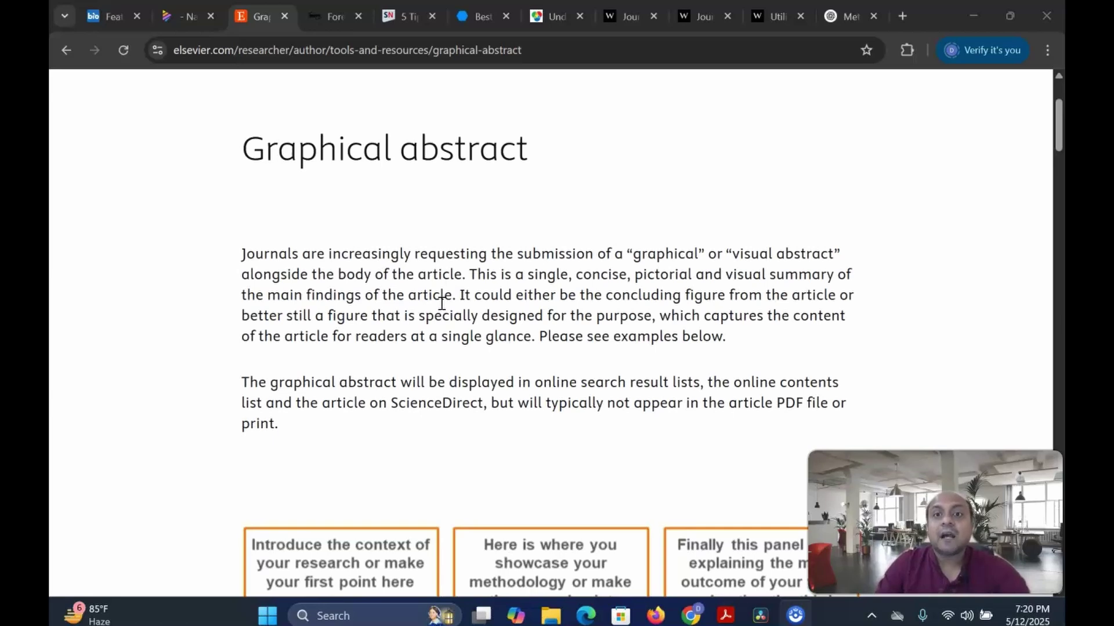
{"action": "left_click", "coordinate": [92, 20]}
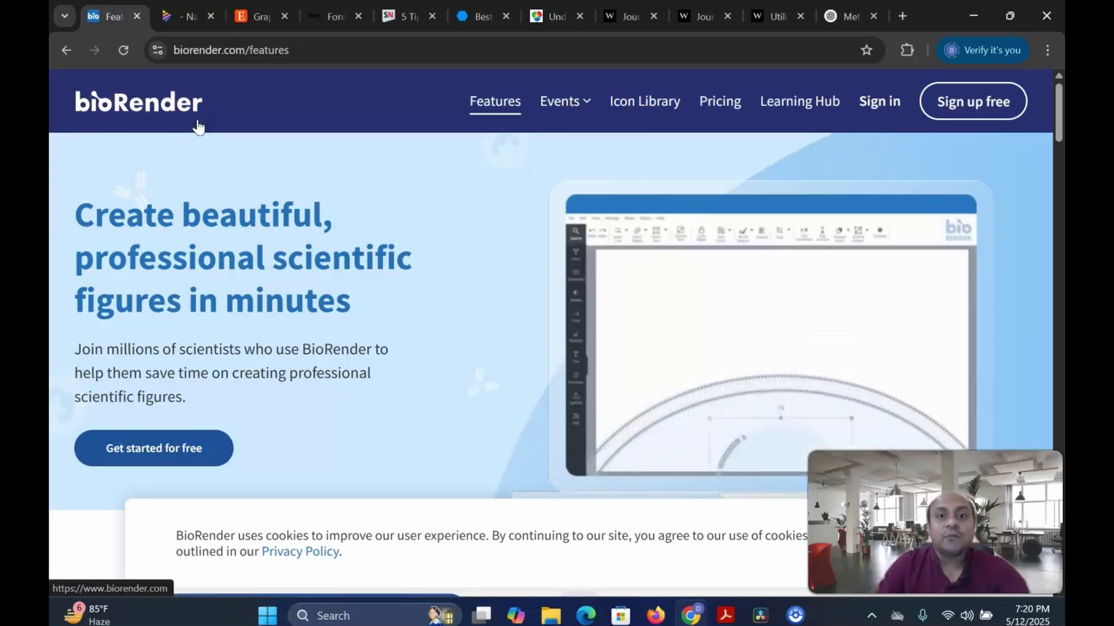
Choose 'Get started for free' on the Features page to reach the BioRender Gallery
{"action": "scroll", "coordinate": [161, 428], "scroll_direction": "down", "scroll_amount": 2}
{"action": "left_click", "coordinate": [163, 369]}
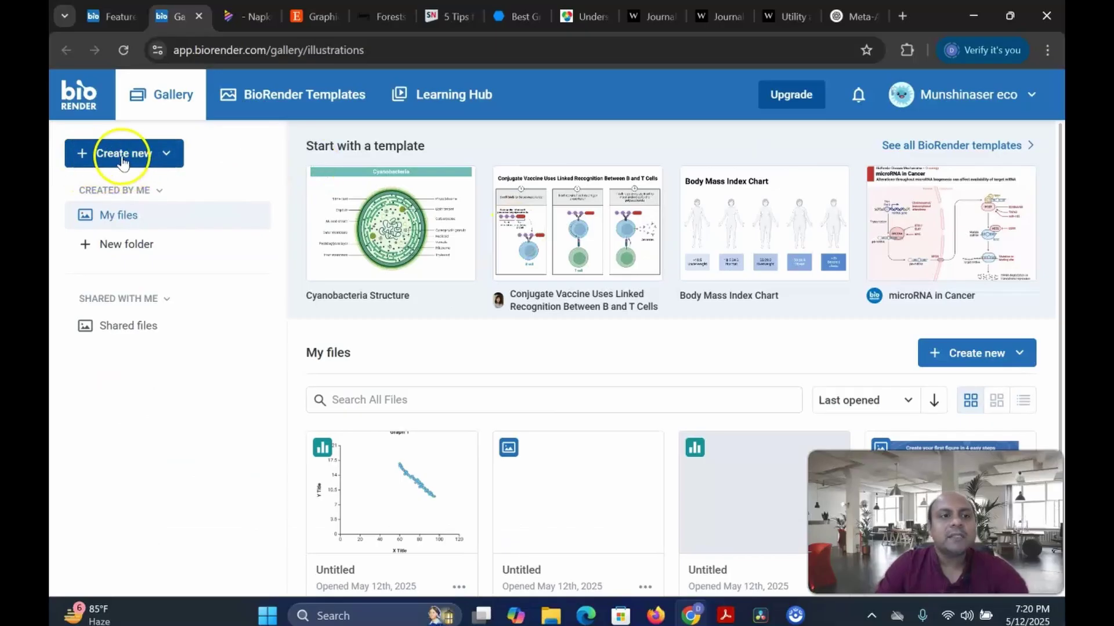
Start a new blank Untitled illustration from the Create new menu
{"action": "left_click", "coordinate": [166, 156]}
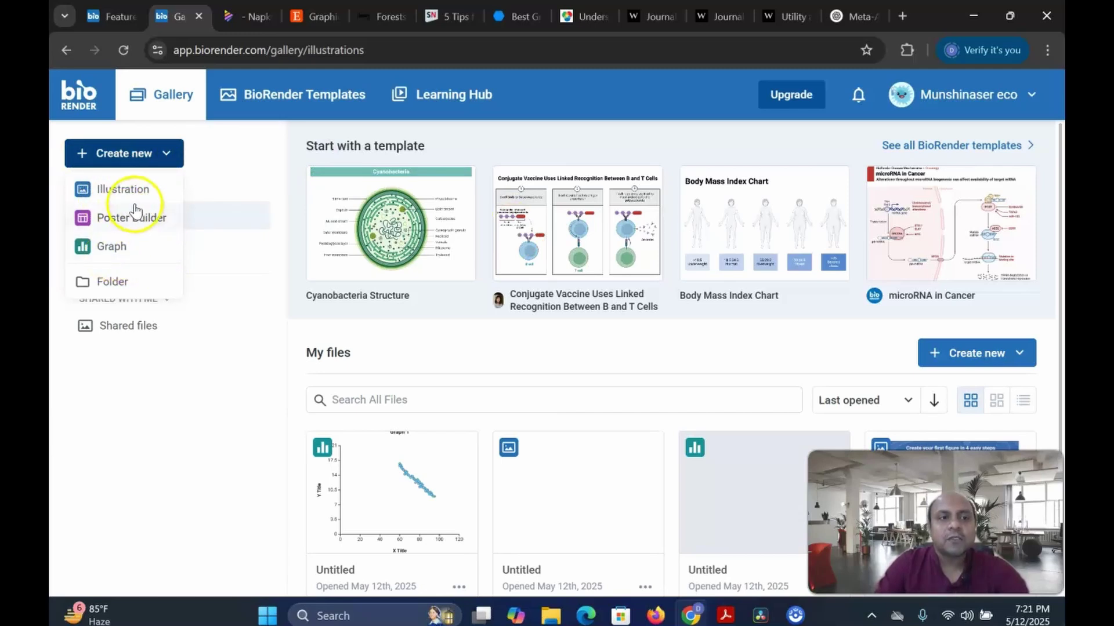
{"action": "left_click", "coordinate": [123, 190]}
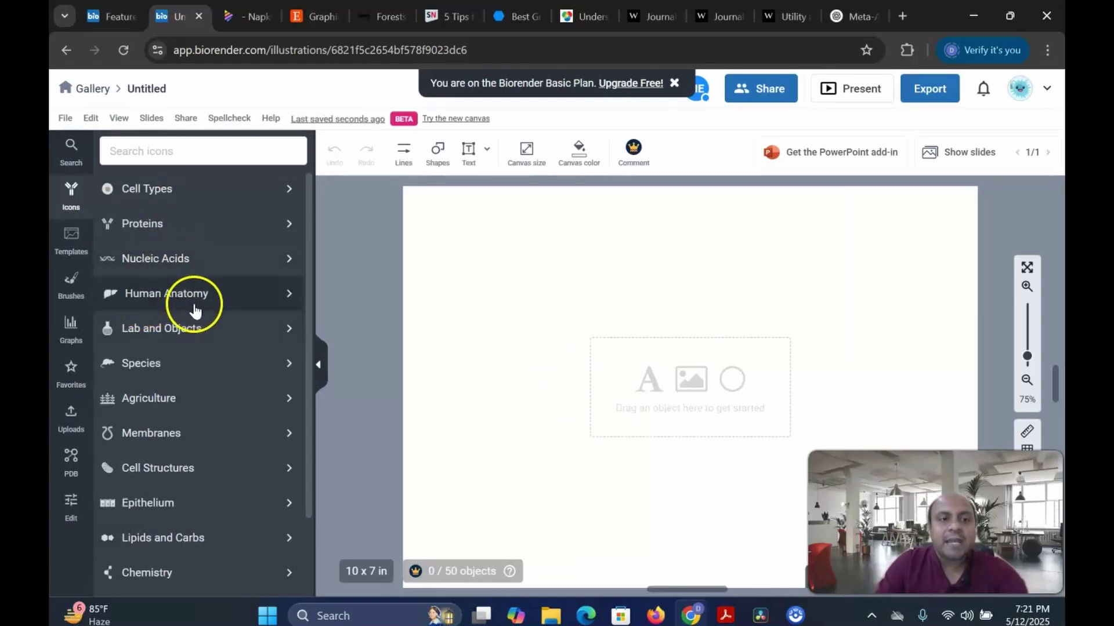
Add the African clawed frog from Species > Amphibians and enlarge it on the canvas
{"action": "left_click", "coordinate": [165, 371]}
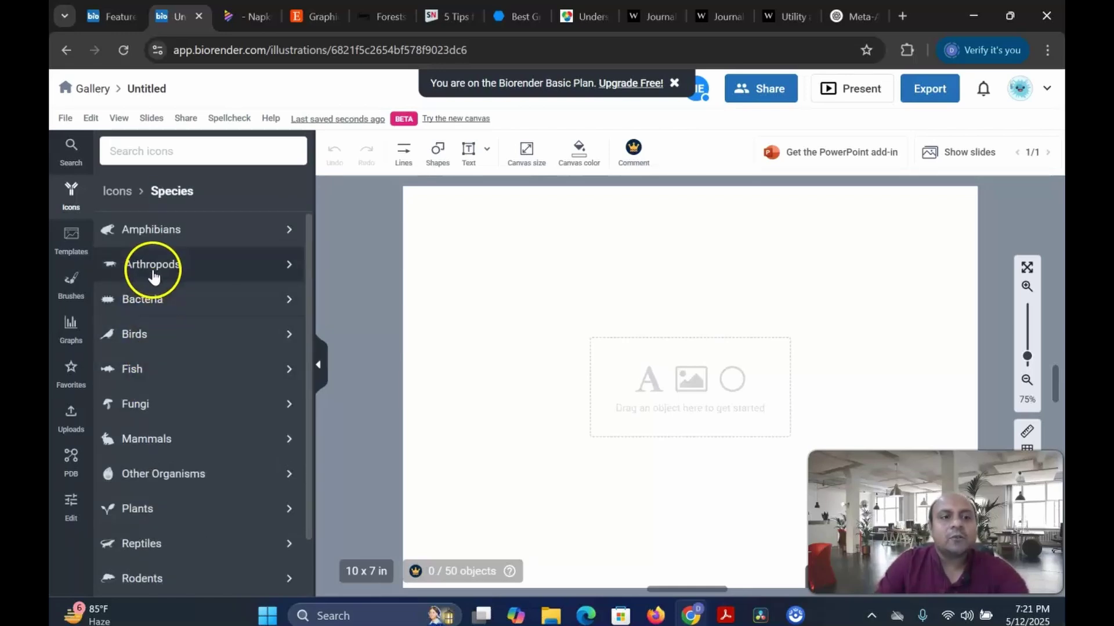
{"action": "left_click", "coordinate": [150, 243]}
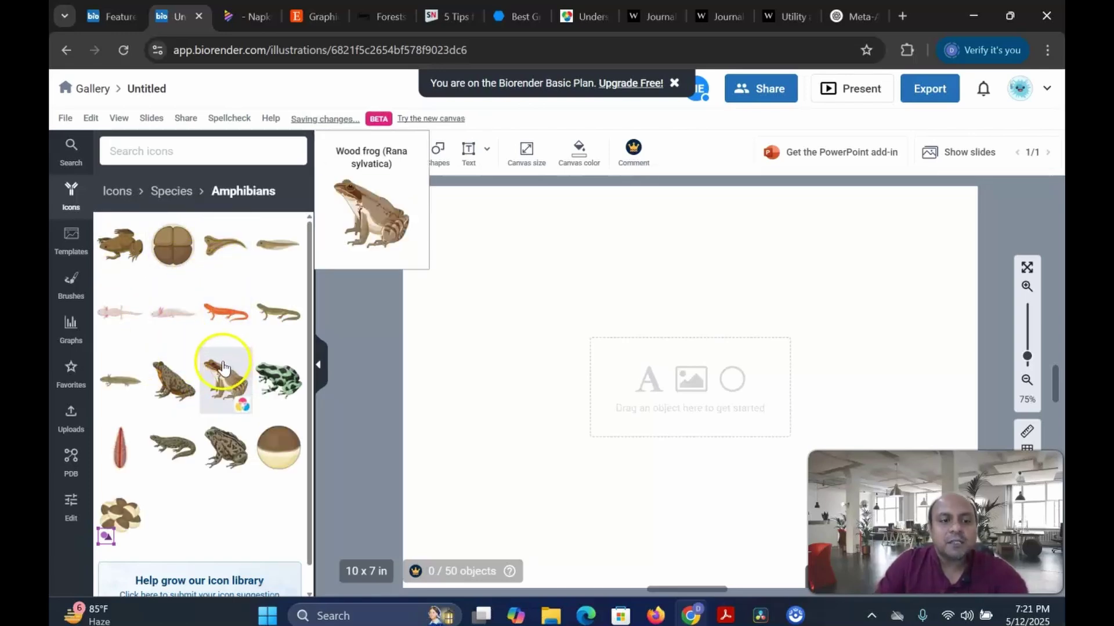
{"action": "left_click", "coordinate": [127, 249]}
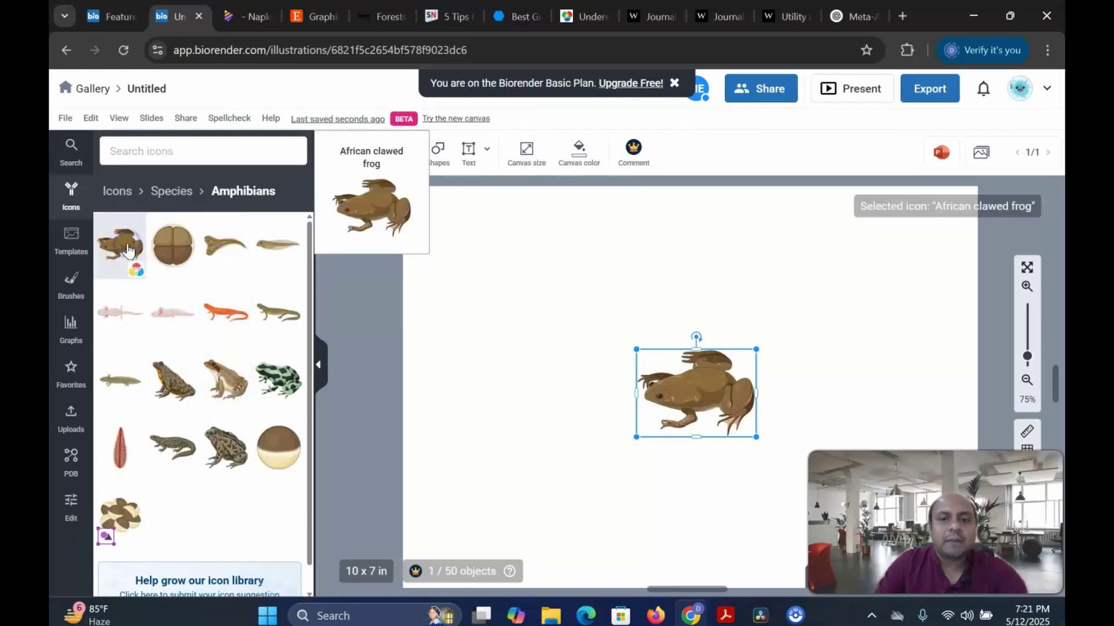
{"action": "left_click_drag", "start_coordinate": [704, 392], "coordinate": [636, 303]}
{"action": "left_click_drag", "start_coordinate": [687, 348], "coordinate": [732, 380]}
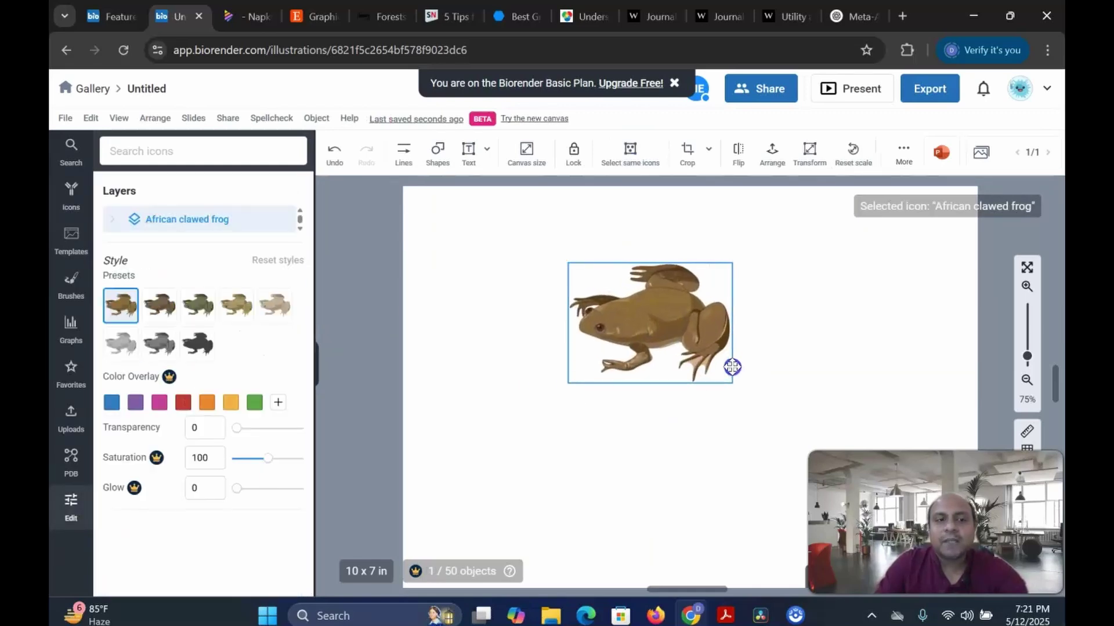
Restyle the frog with its olive-brown style preset
{"action": "left_click", "coordinate": [197, 308]}
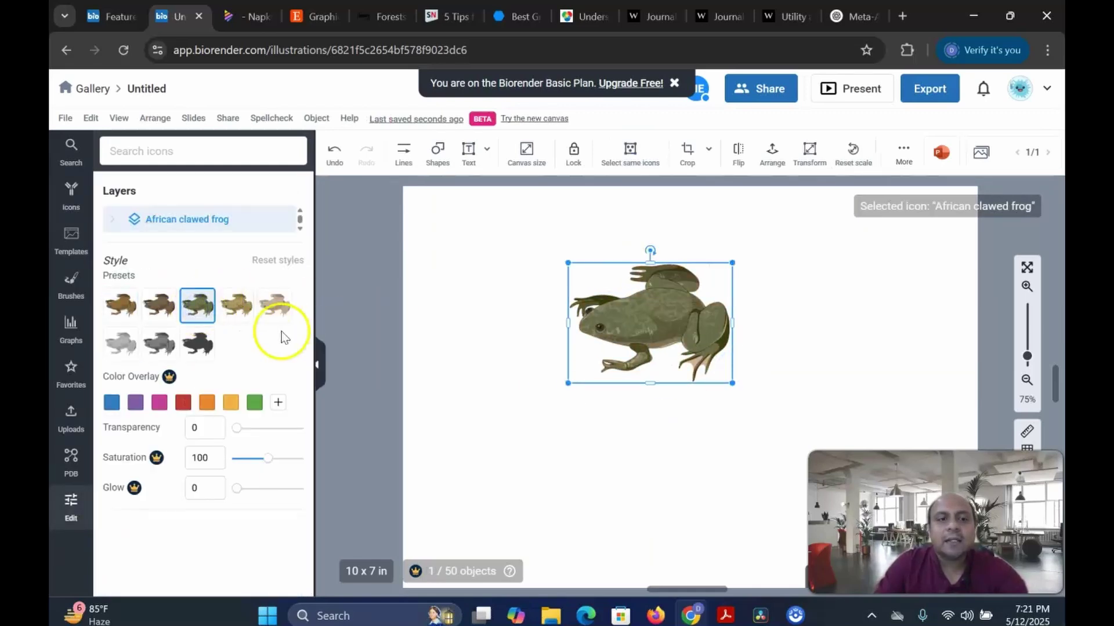
{"action": "left_click", "coordinate": [198, 343]}
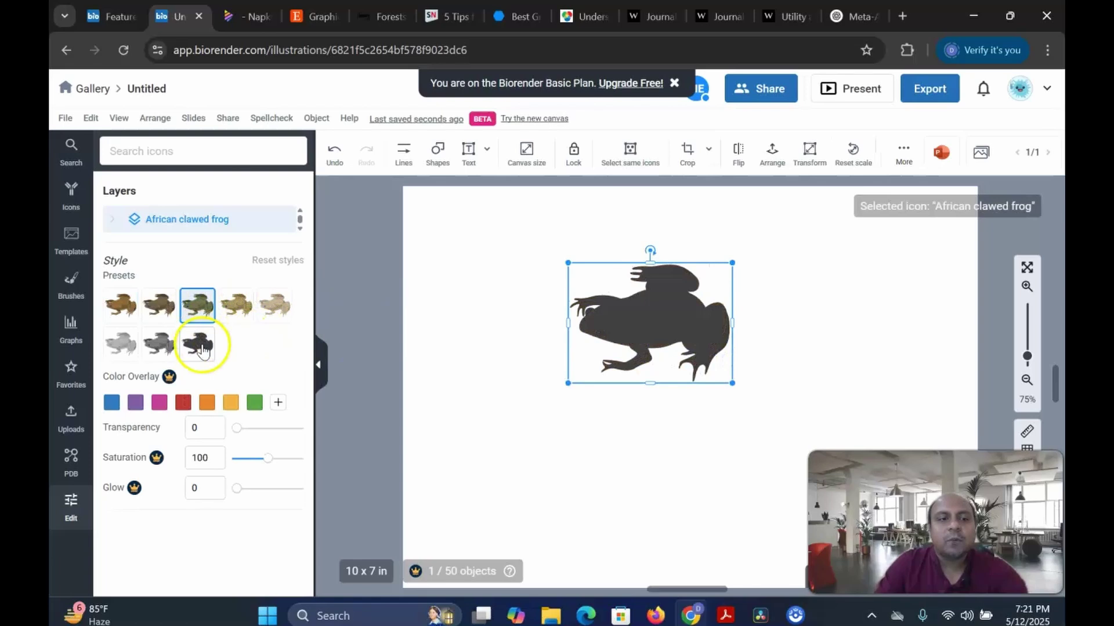
{"action": "left_click", "coordinate": [142, 309]}
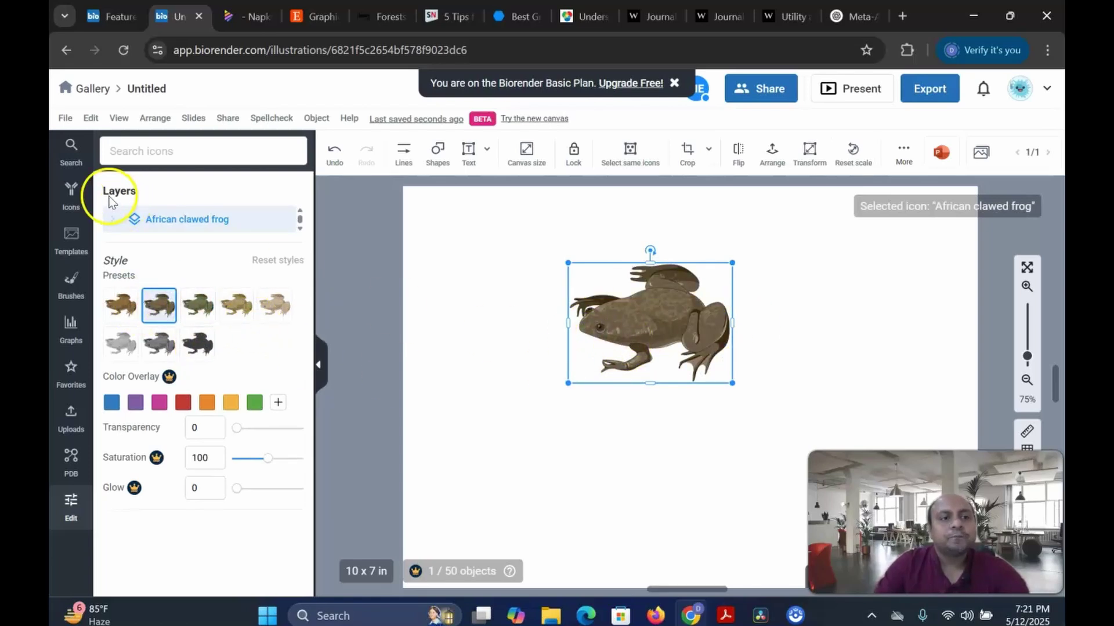
{"action": "left_click", "coordinate": [71, 207]}
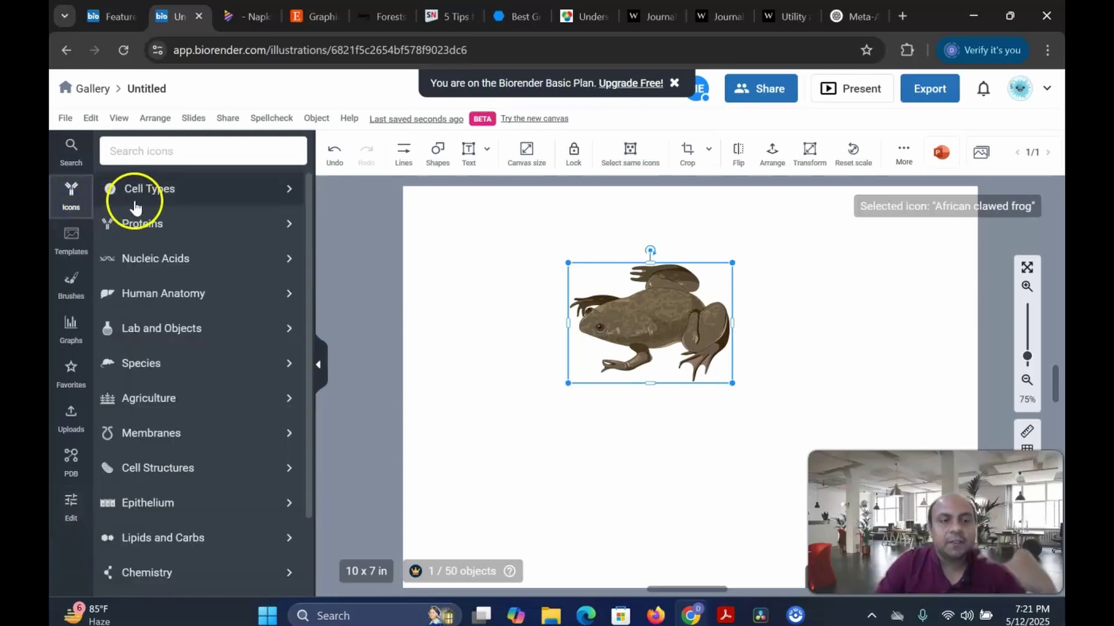
Search the icons for 'mouse' and add three mouse icons below the frog
{"action": "left_click", "coordinate": [157, 143]}
{"action": "left_click", "coordinate": [194, 193]}
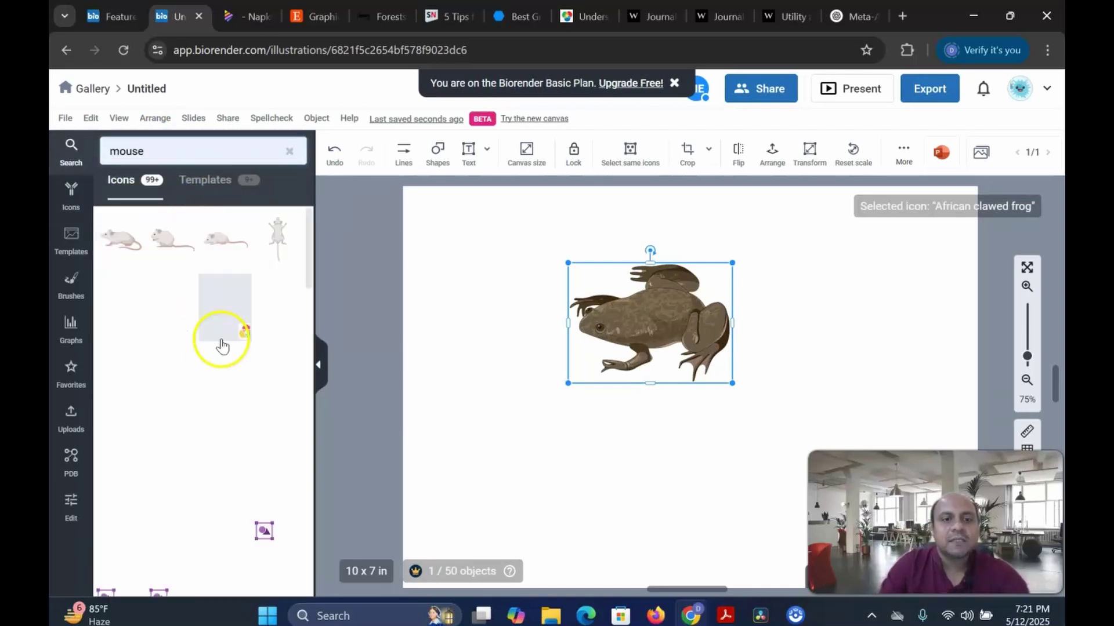
{"action": "left_click", "coordinate": [129, 243]}
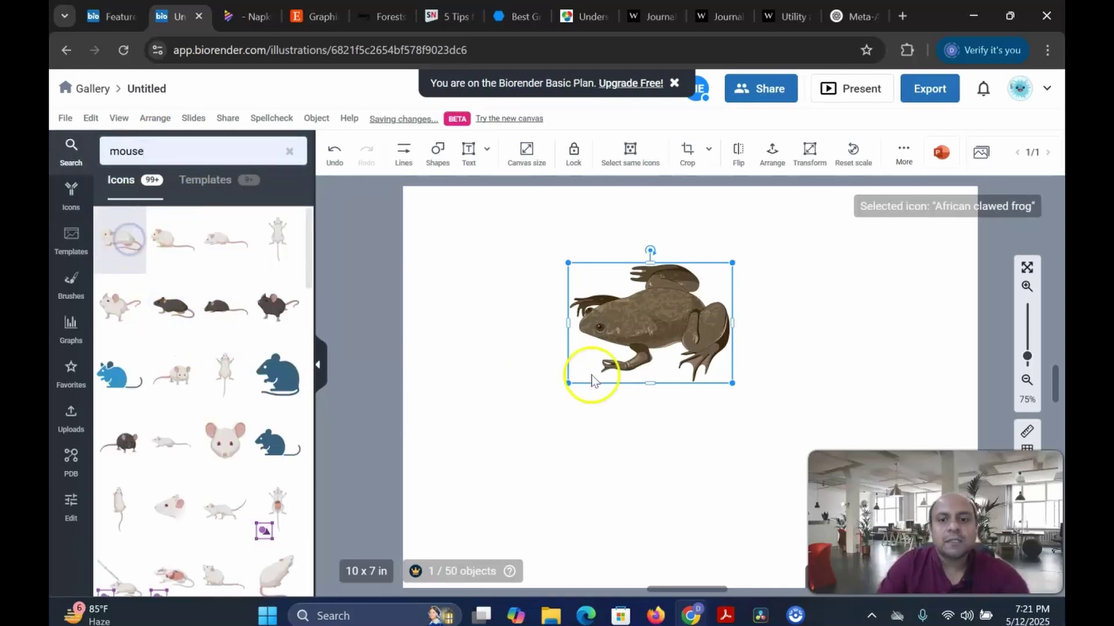
{"action": "left_click", "coordinate": [176, 240]}
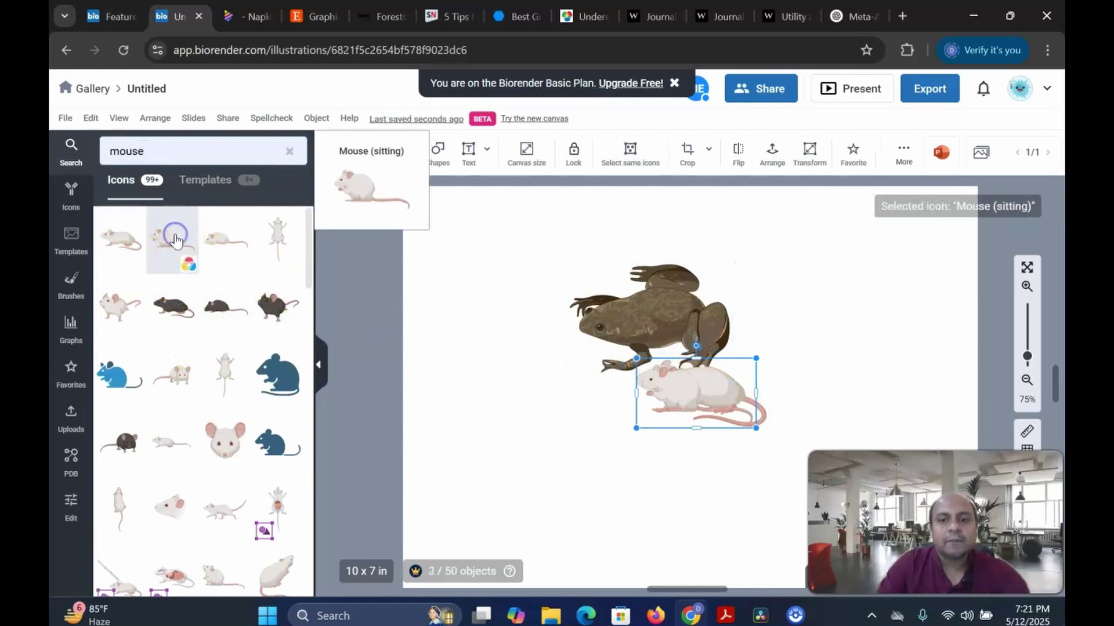
{"action": "left_click_drag", "start_coordinate": [215, 247], "coordinate": [630, 406]}
Group the frog and the three mice into one object and reposition it
{"action": "left_click_drag", "start_coordinate": [515, 360], "coordinate": [714, 446]}
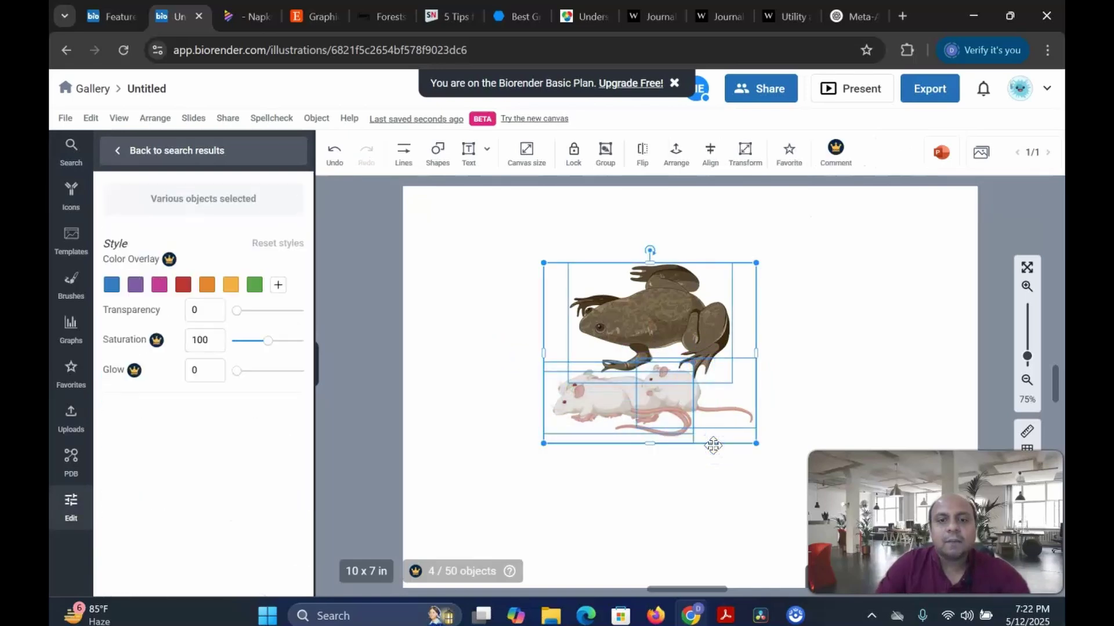
{"action": "left_click", "coordinate": [605, 164]}
{"action": "left_click_drag", "start_coordinate": [632, 399], "coordinate": [602, 388]}
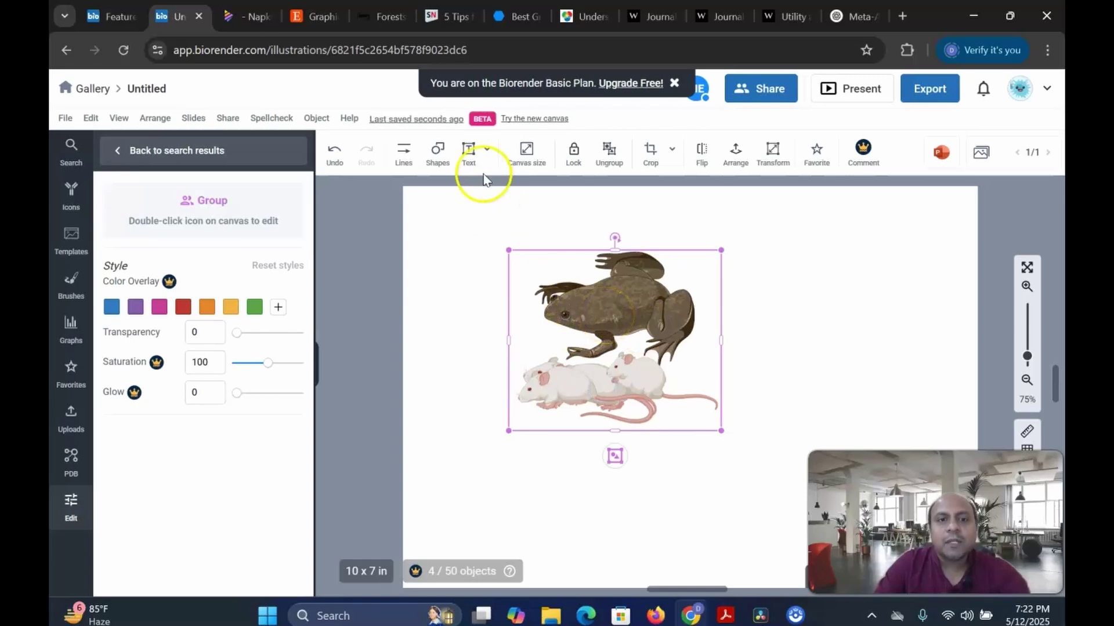
Add a centre-aligned 'mouse' text label beside the frog, then go back to the mouse results
{"action": "key", "text": "Escape"}
{"action": "left_click", "coordinate": [477, 157]}
{"action": "left_click_drag", "start_coordinate": [729, 347], "coordinate": [774, 381]}
{"action": "left_click", "coordinate": [680, 342]}
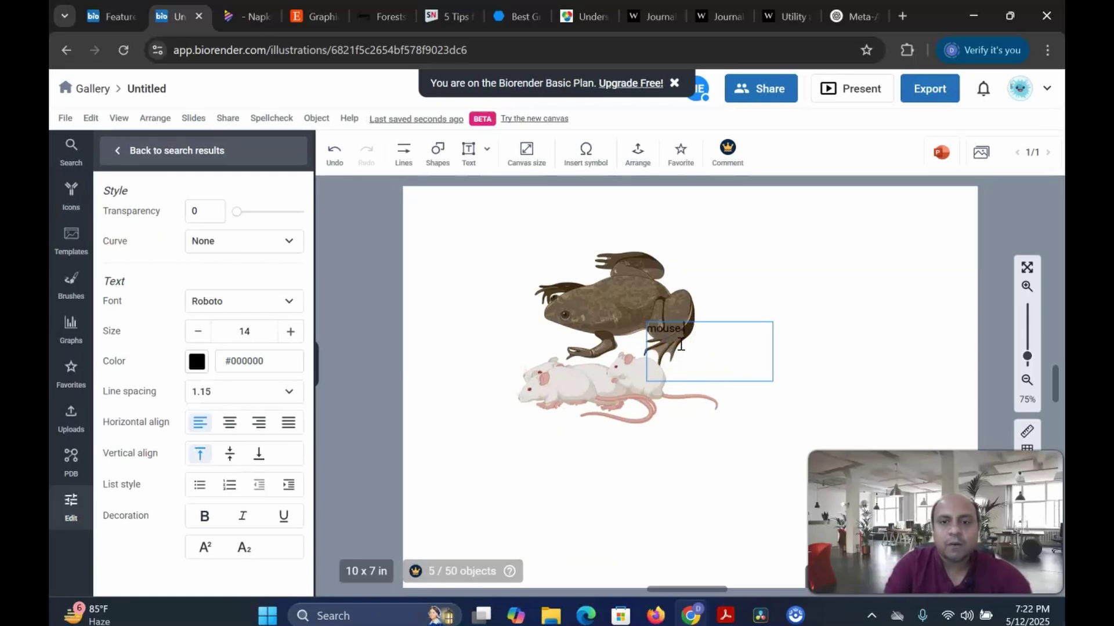
{"action": "left_click", "coordinate": [843, 343]}
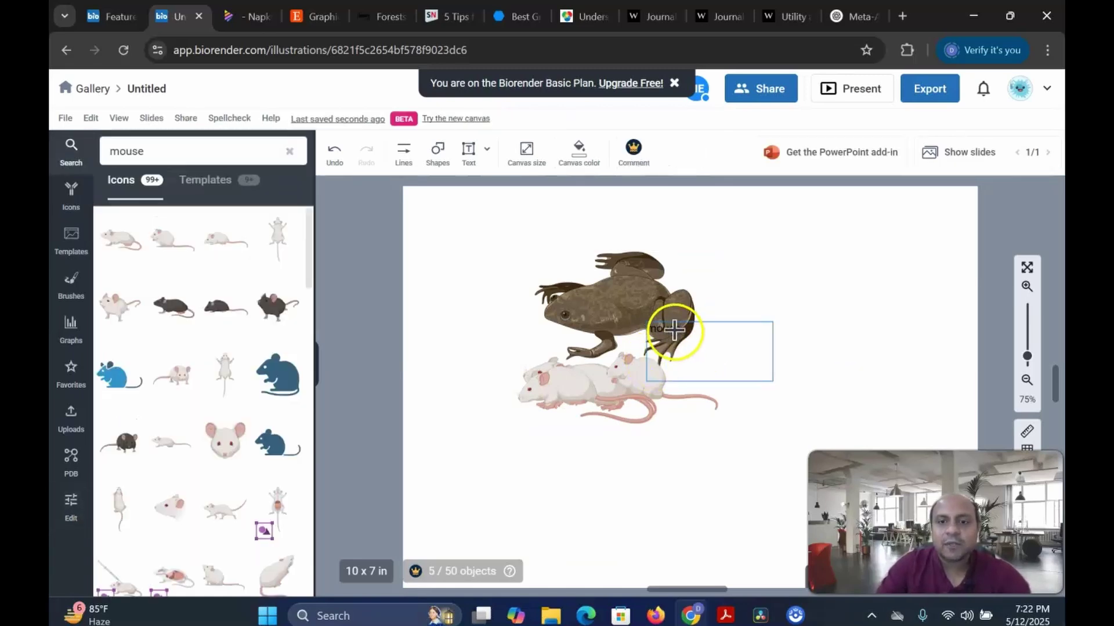
{"action": "left_click_drag", "start_coordinate": [733, 320], "coordinate": [704, 281]}
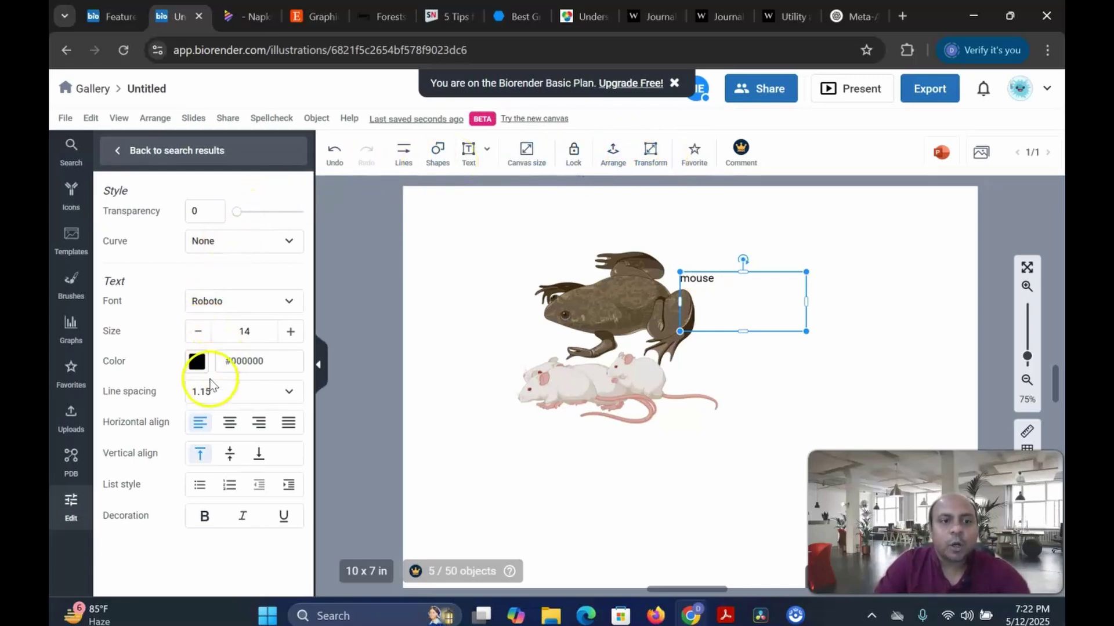
{"action": "left_click", "coordinate": [229, 422]}
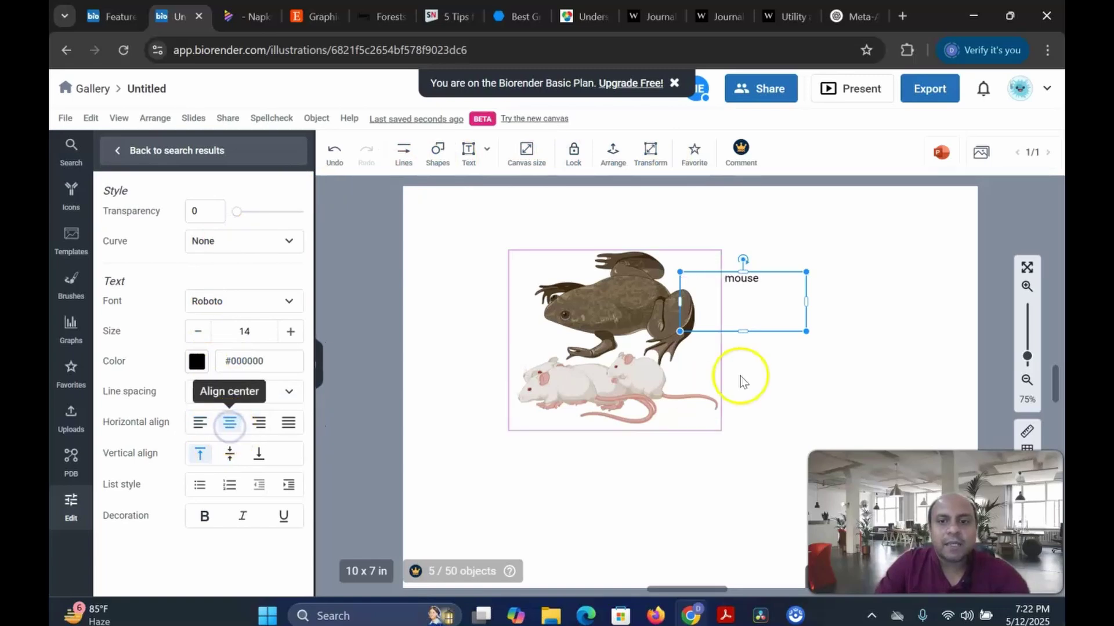
{"action": "left_click", "coordinate": [117, 154]}
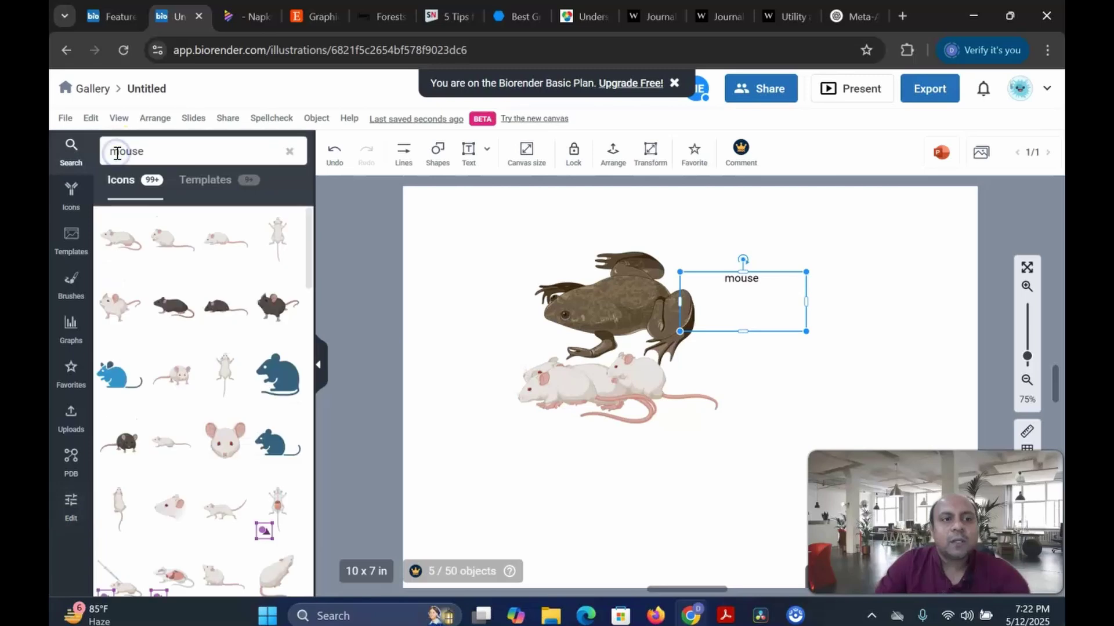
Replace the canvas with the Mouse Transplant and Pregnancy Models template from the 'mouse' templates
{"action": "left_click", "coordinate": [213, 187]}
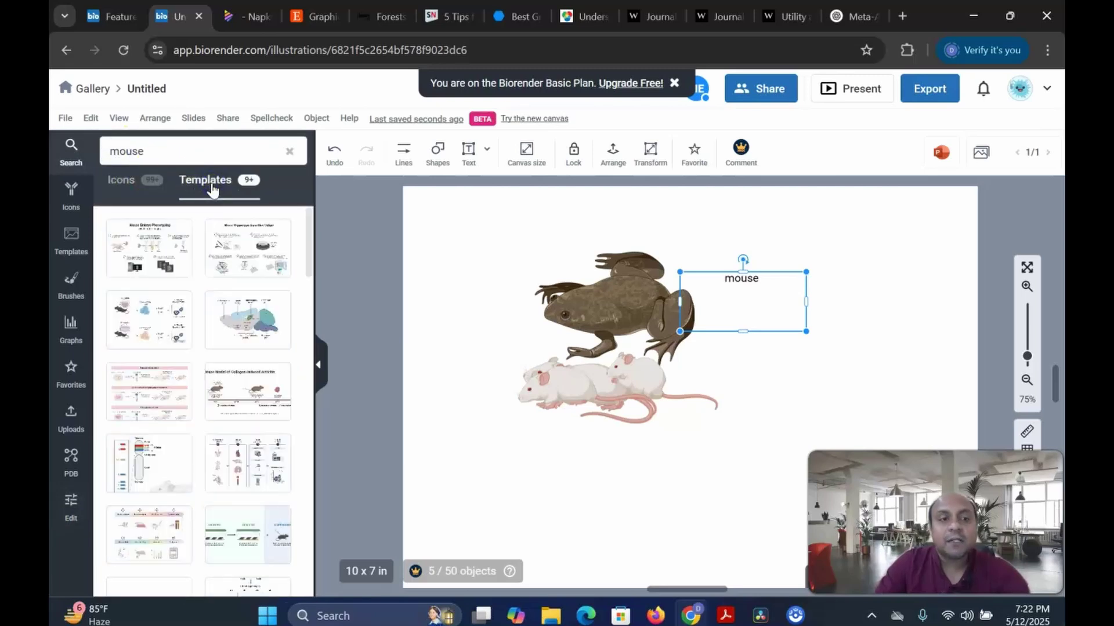
{"action": "mouse_move", "coordinate": [168, 255]}
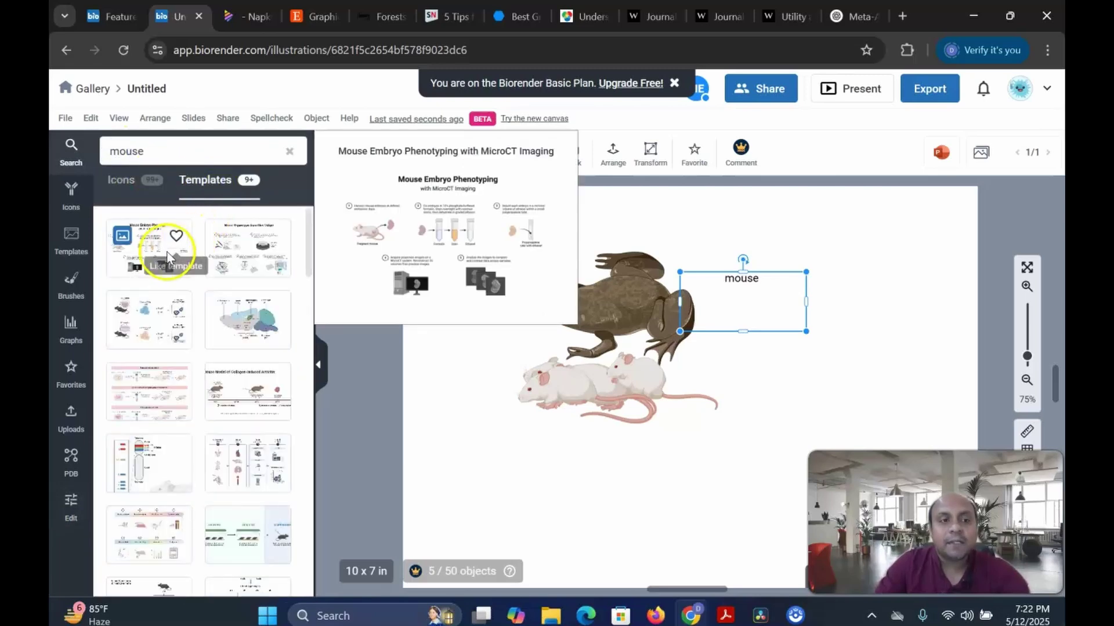
{"action": "left_click", "coordinate": [151, 321]}
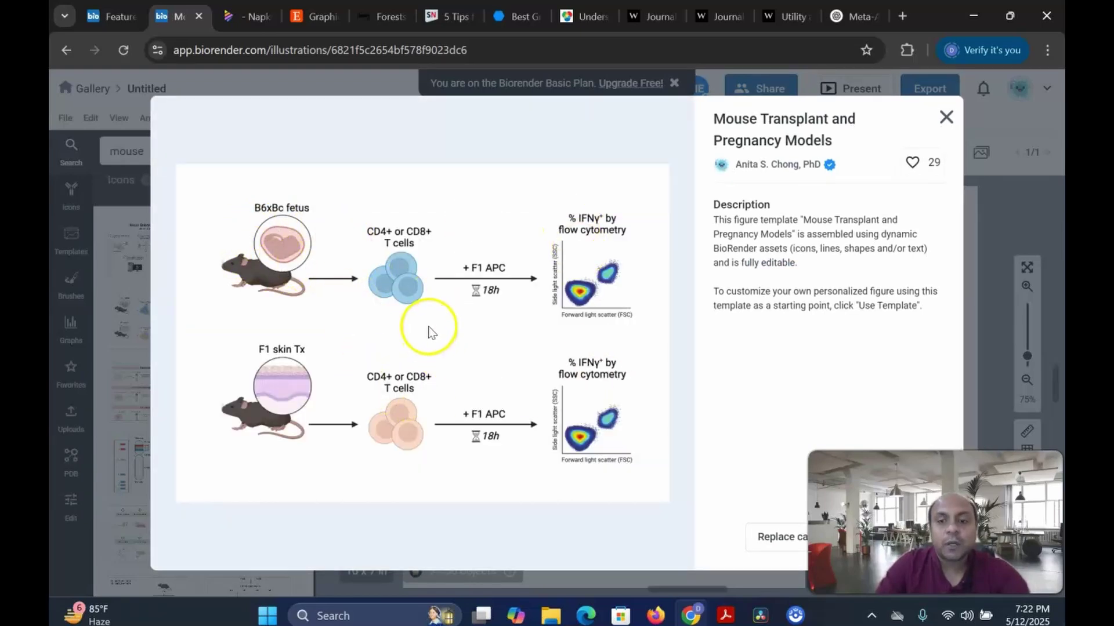
{"action": "left_click", "coordinate": [780, 537]}
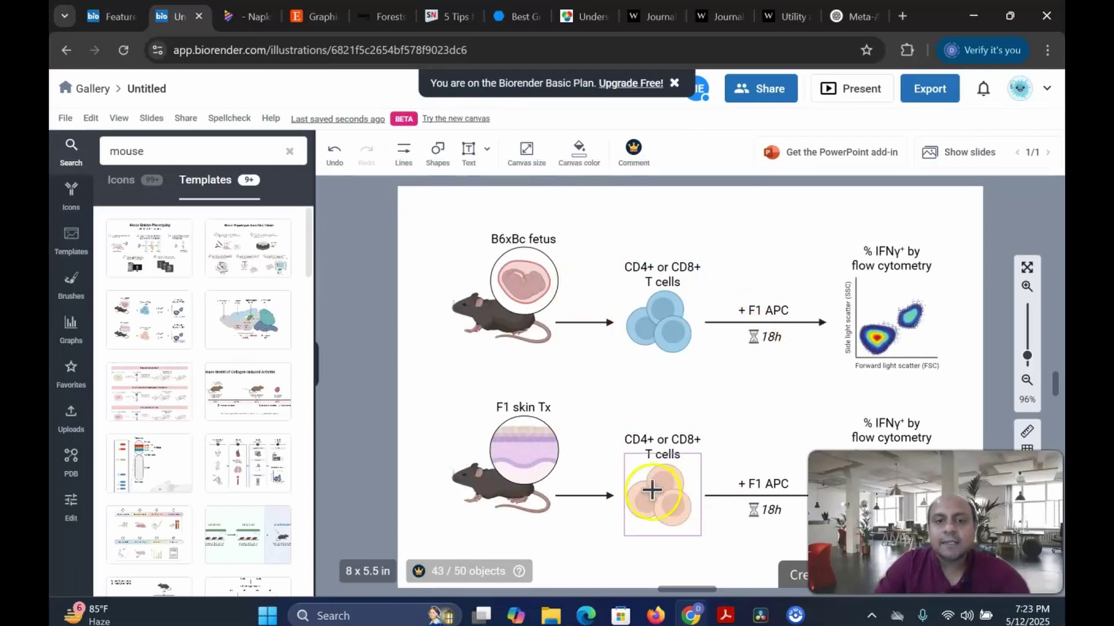
{"action": "left_click", "coordinate": [505, 290]}
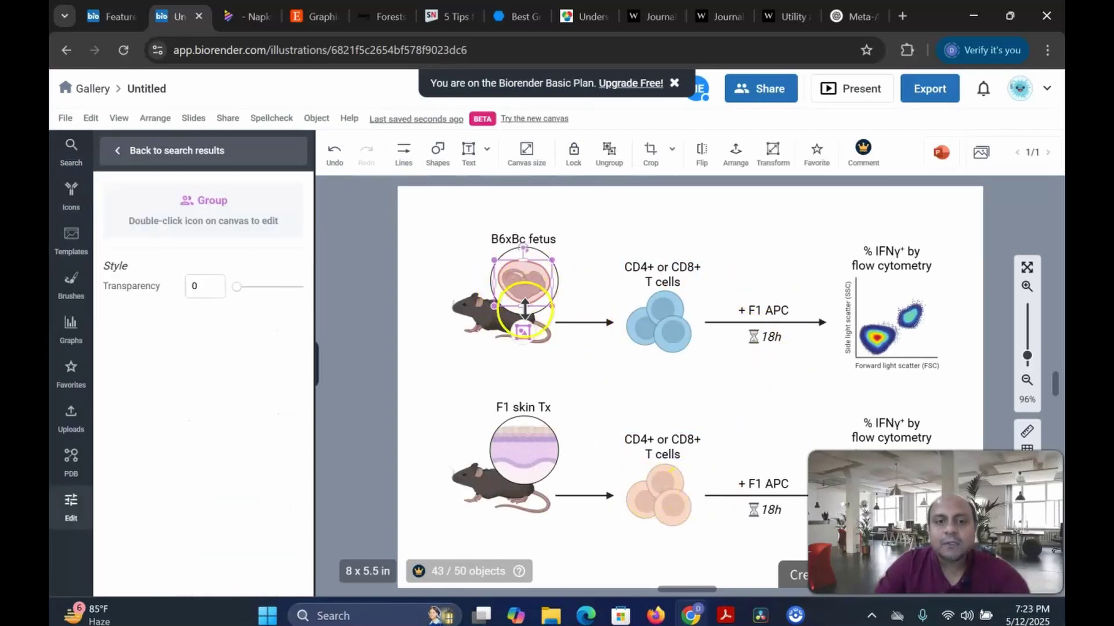
{"action": "double_click", "coordinate": [511, 331]}
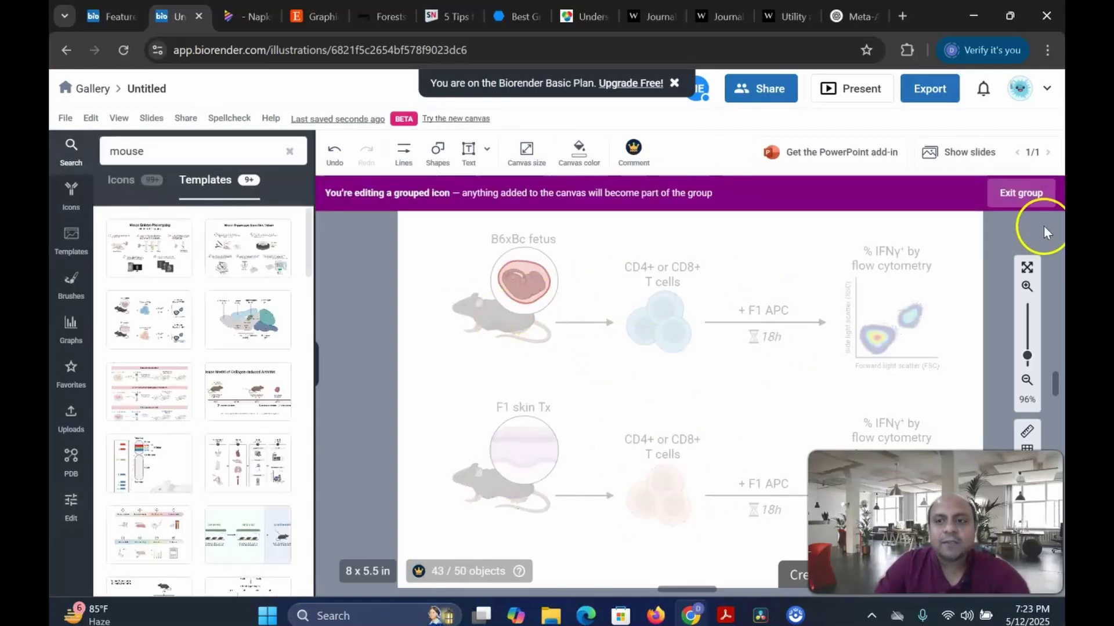
{"action": "left_click", "coordinate": [1021, 193]}
{"action": "left_click", "coordinate": [491, 313]}
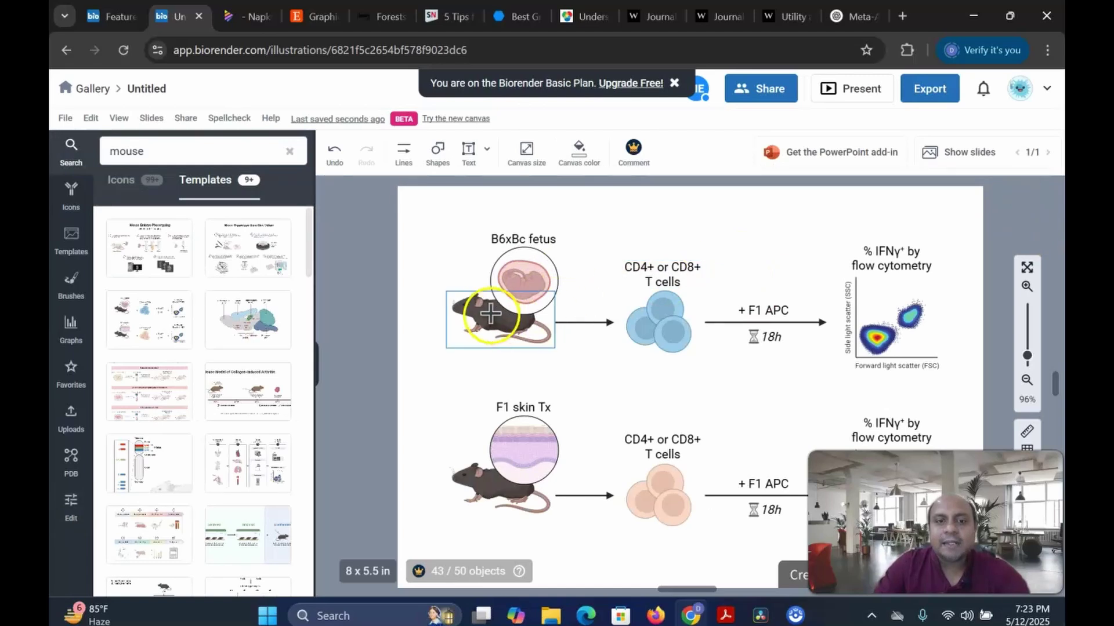
{"action": "left_click", "coordinate": [661, 325]}
{"action": "left_click", "coordinate": [755, 310]}
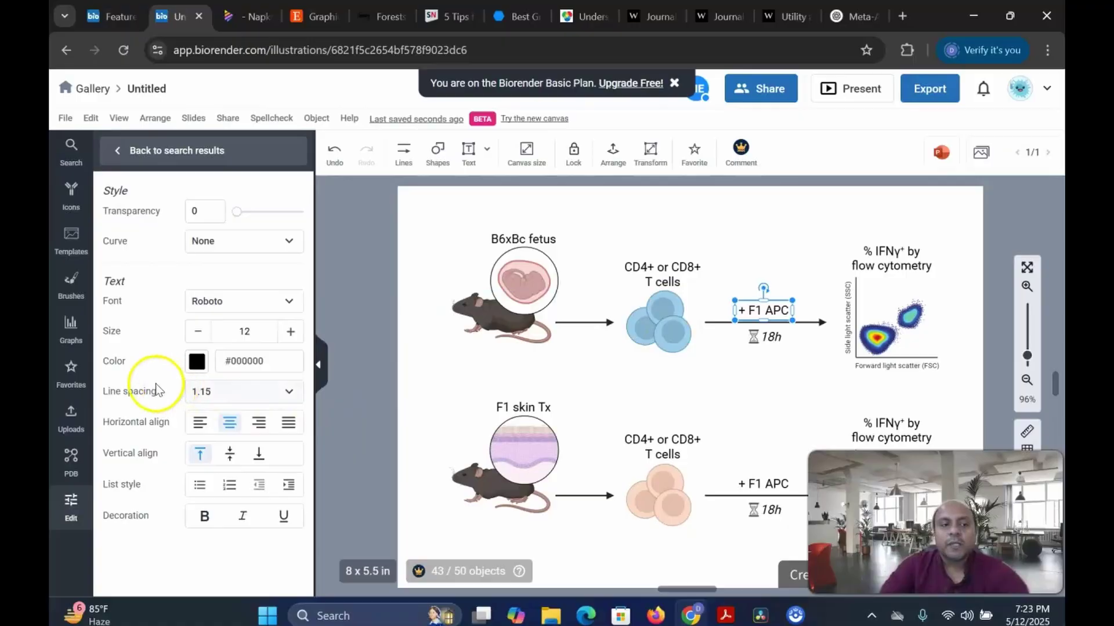
Create a new graph, dismiss the Premium offer, and insert the Graph 1 scatterplot onto the canvas
{"action": "left_click", "coordinate": [73, 331]}
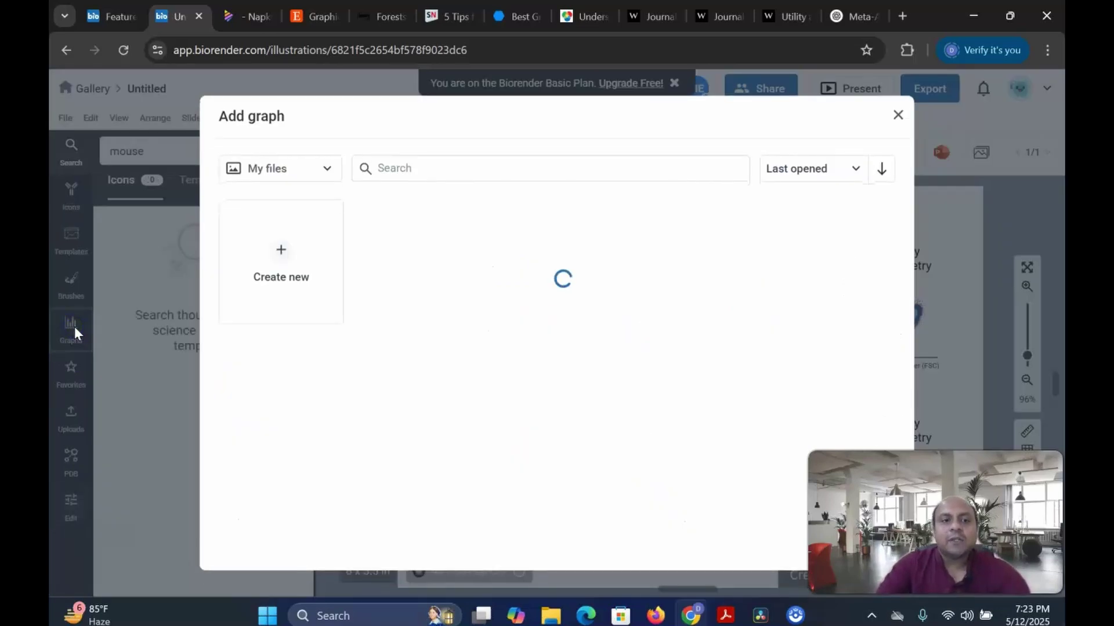
{"action": "left_click", "coordinate": [282, 256]}
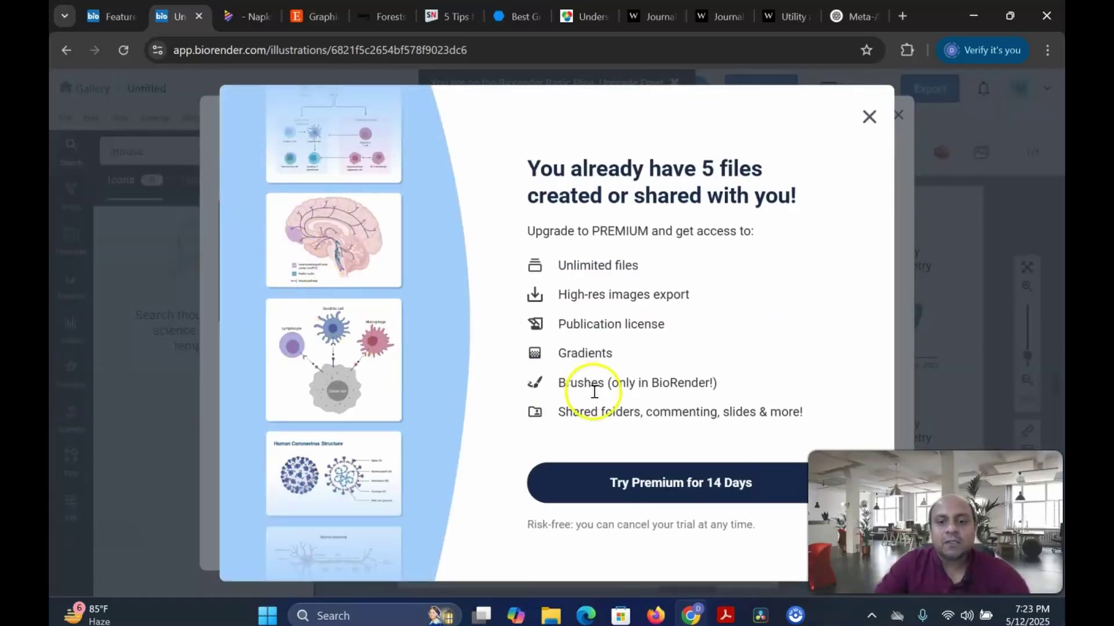
{"action": "left_click", "coordinate": [866, 122]}
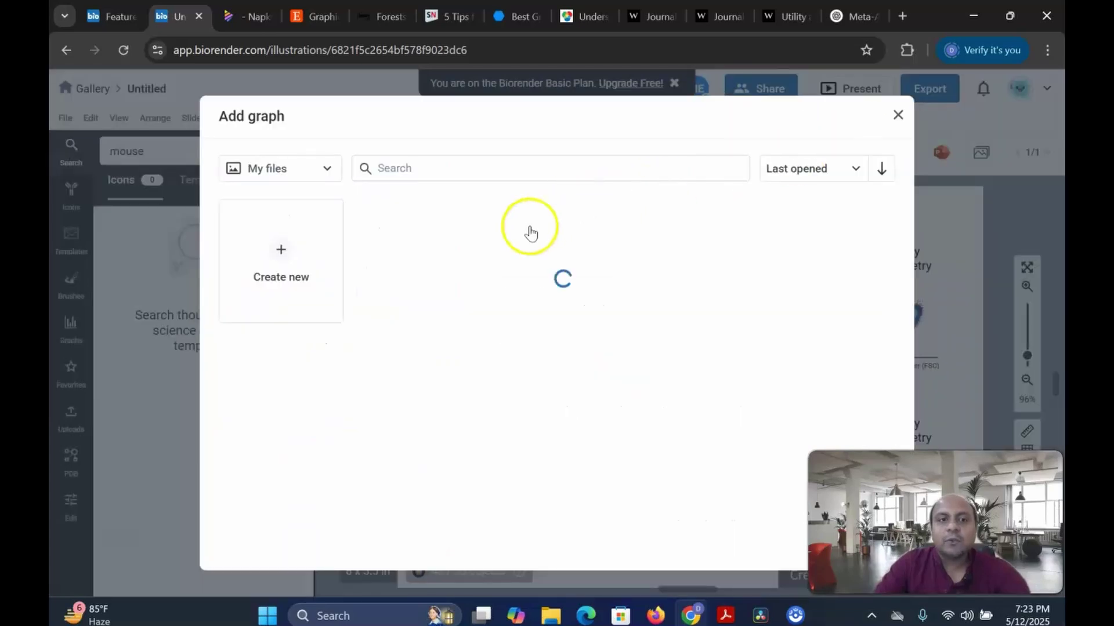
{"action": "left_click", "coordinate": [418, 269]}
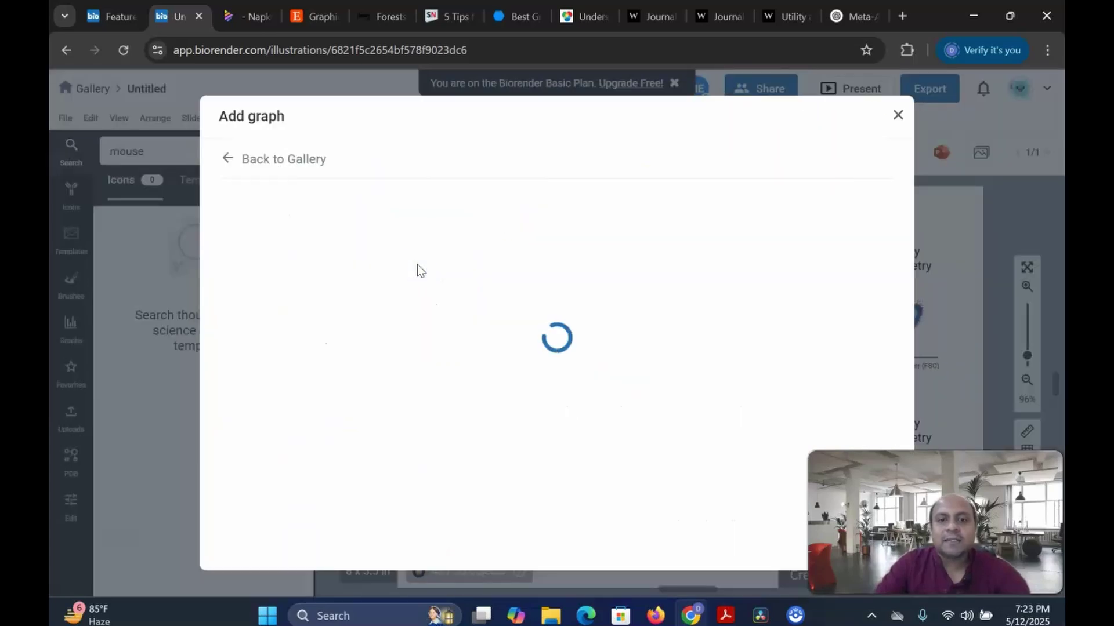
{"action": "left_click", "coordinate": [298, 397]}
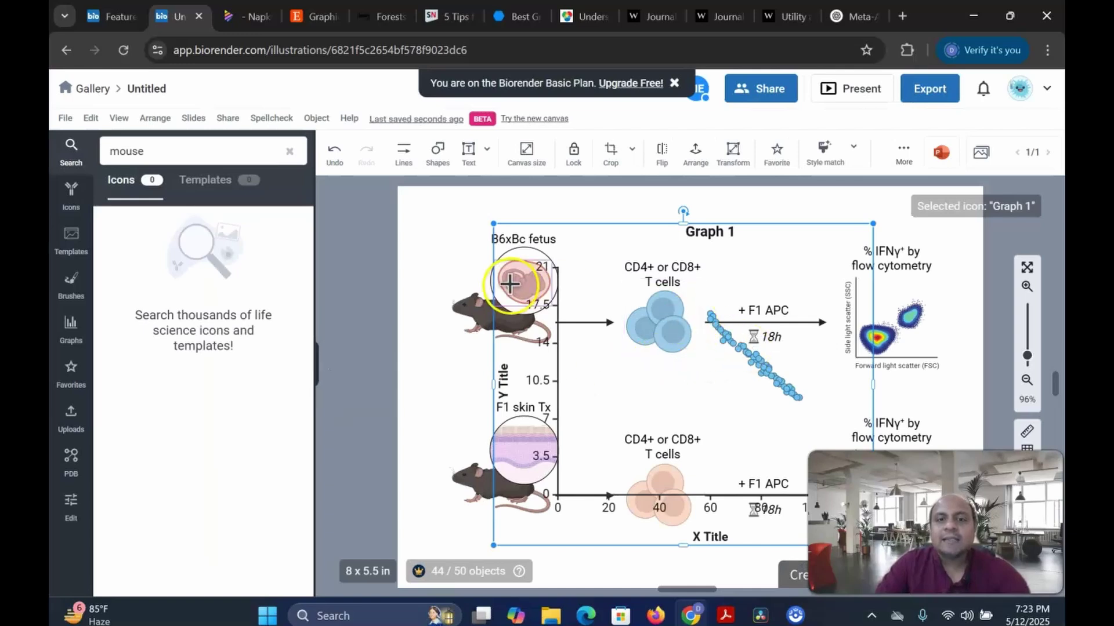
{"action": "left_click", "coordinate": [552, 225]}
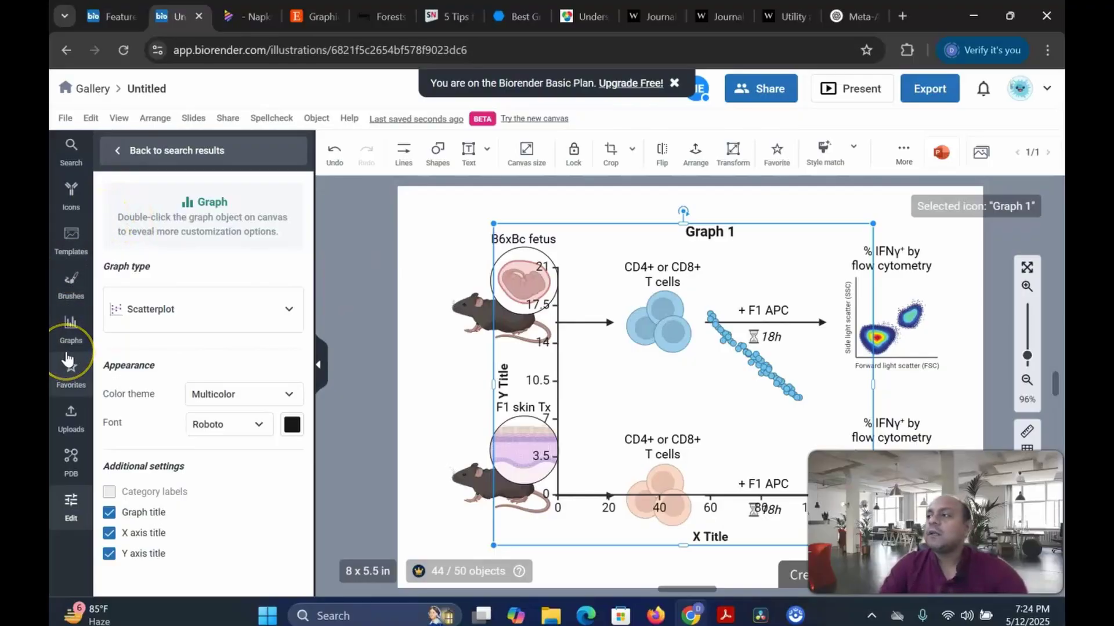
Replace the canvas with the Cyanobacteria Structure template from the template browser
{"action": "left_click", "coordinate": [71, 246]}
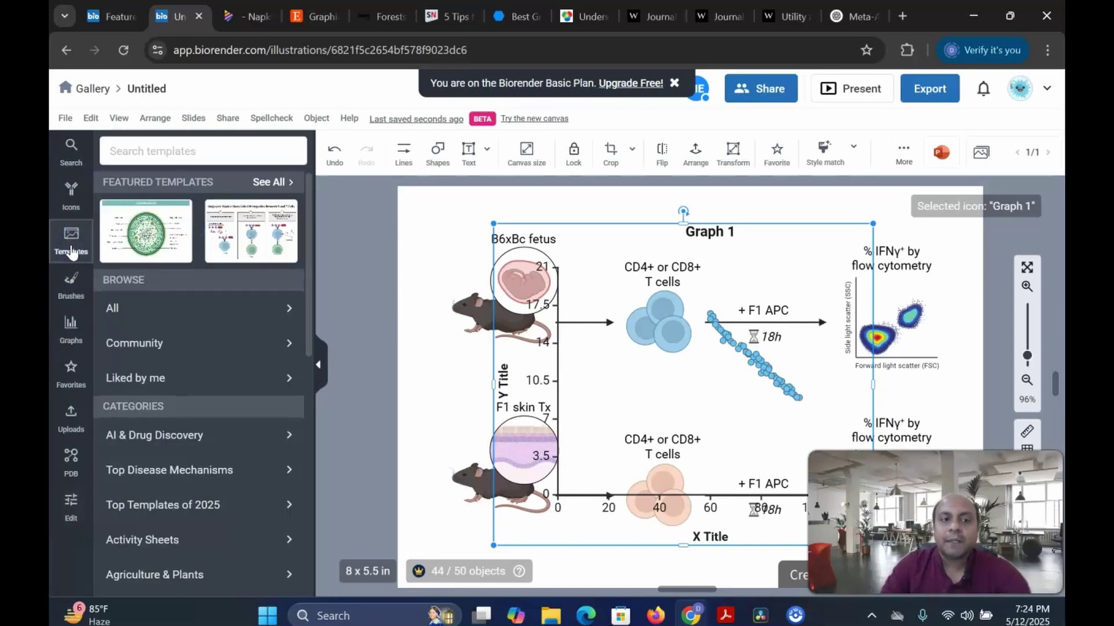
{"action": "left_click", "coordinate": [143, 238]}
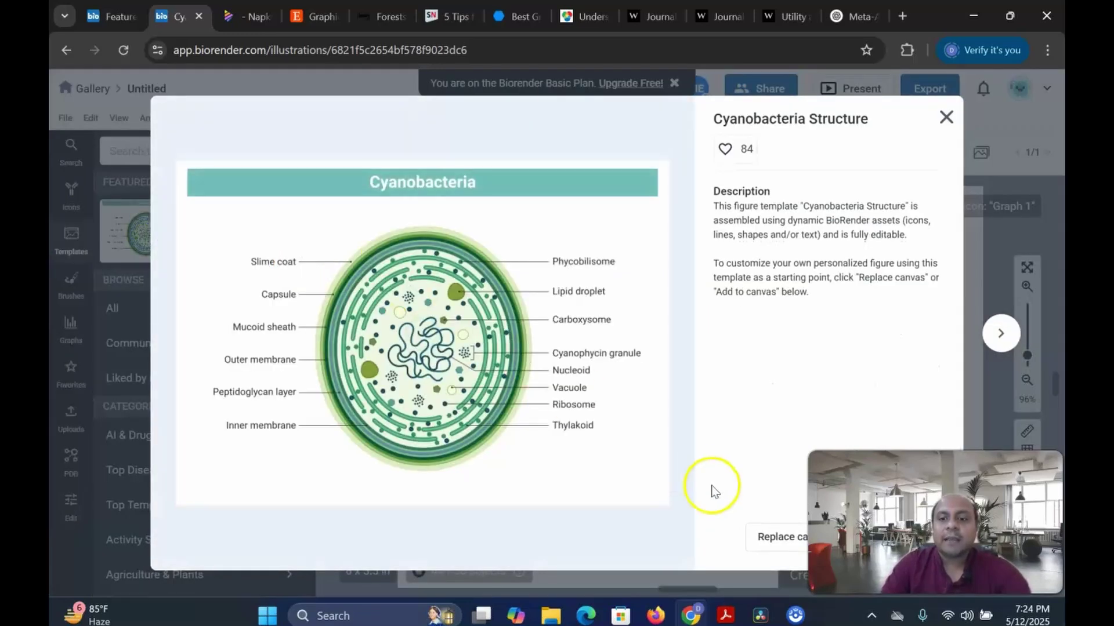
{"action": "left_click", "coordinate": [776, 539]}
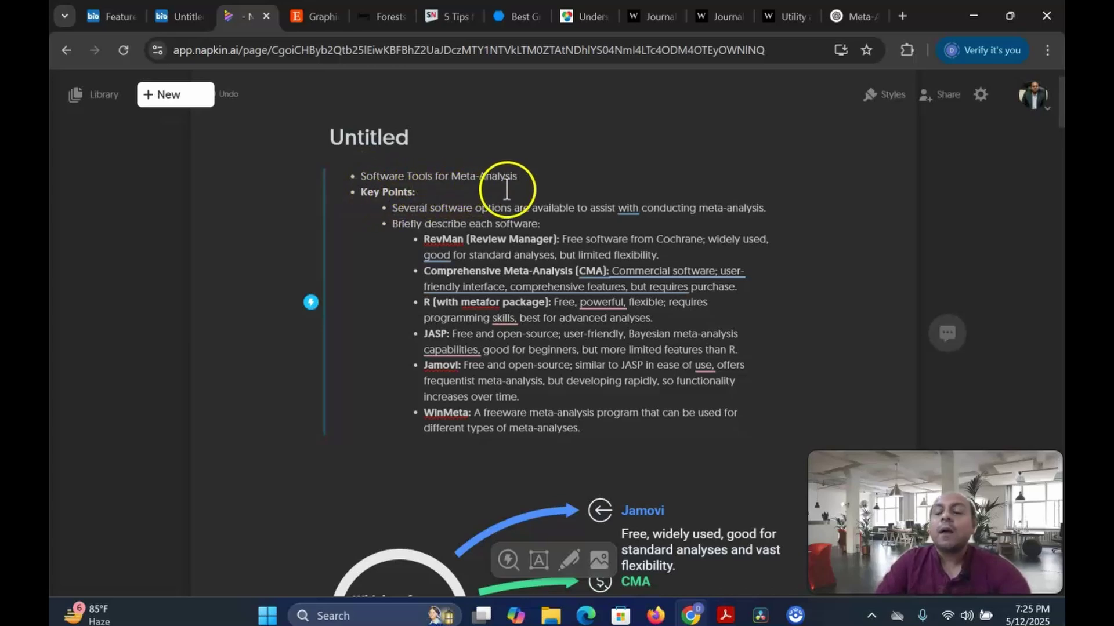
Scroll past the bullet notes to reveal the meta-analysis software mind-map graphic
{"action": "scroll", "coordinate": [509, 188], "scroll_direction": "down", "scroll_amount": 1}
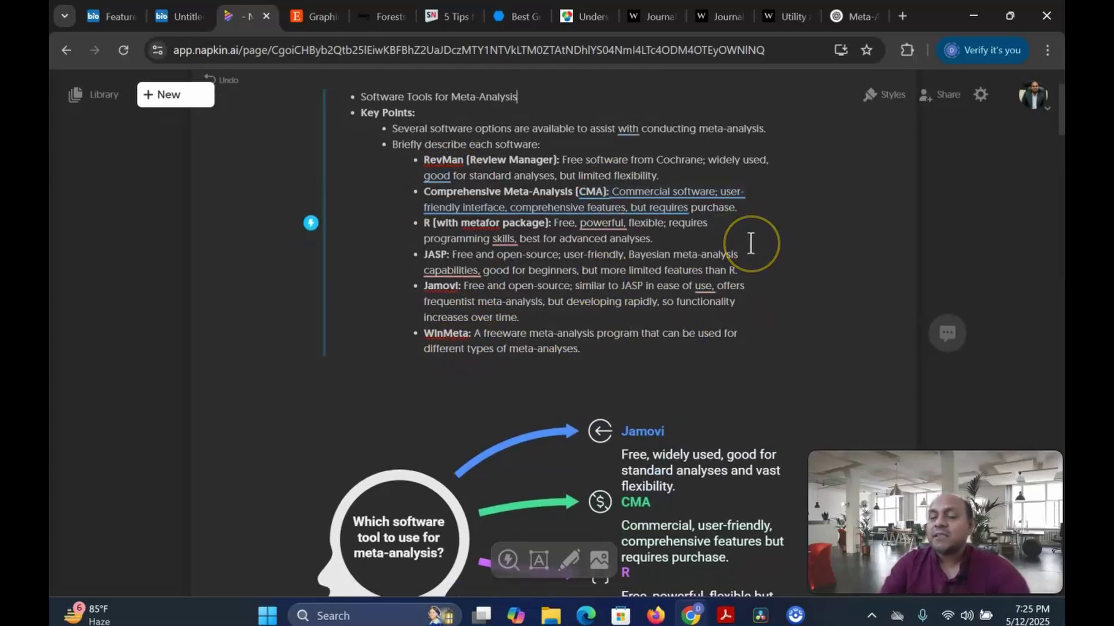
{"action": "scroll", "coordinate": [703, 228], "scroll_direction": "down", "scroll_amount": 4}
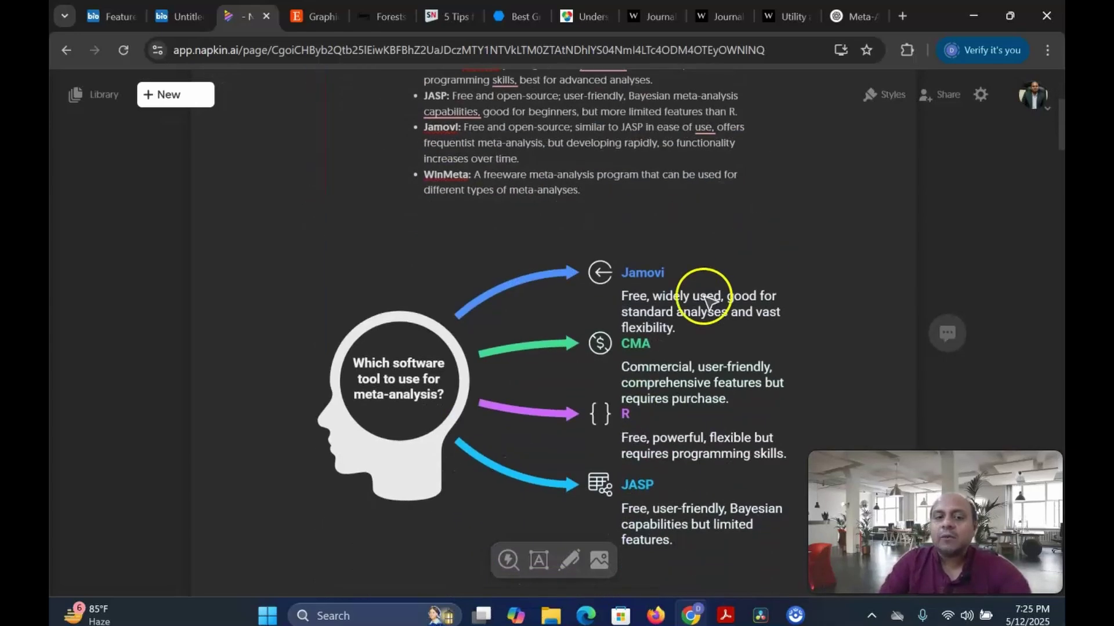